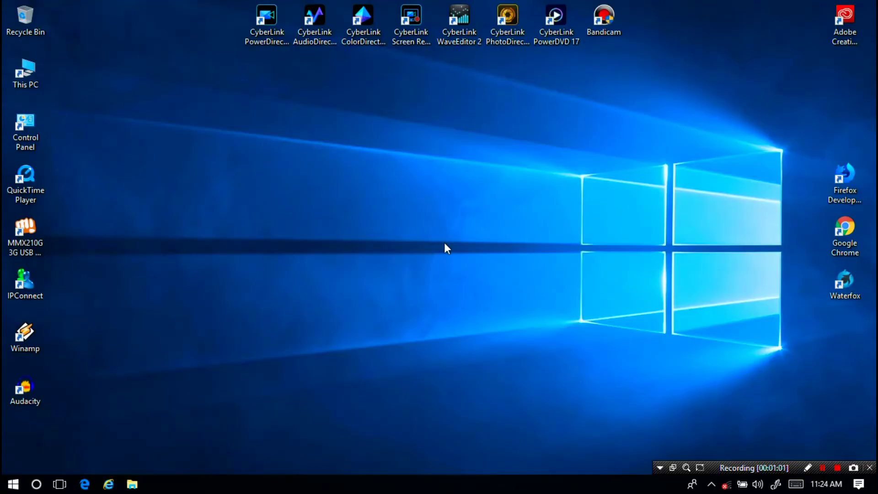
Step: Refresh the desktop, then reach Advanced system settings via Control Panel's System page
right_click(445, 244)
click(474, 282)
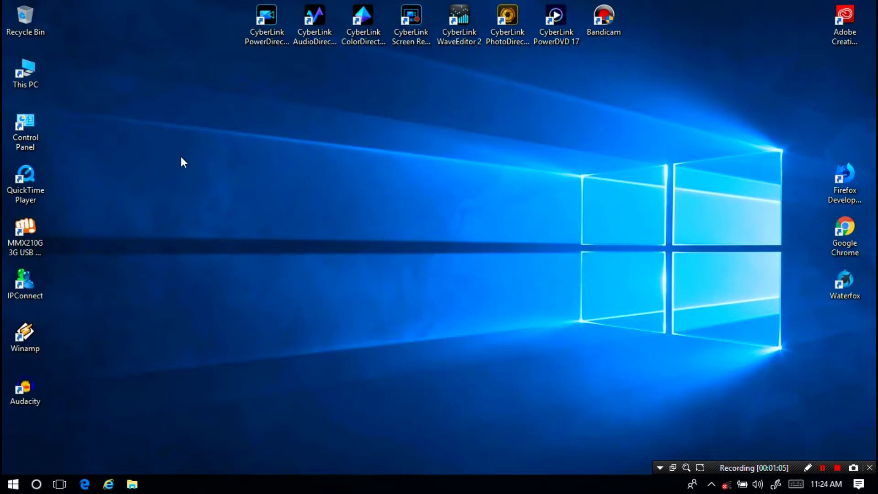
double_click(40, 120)
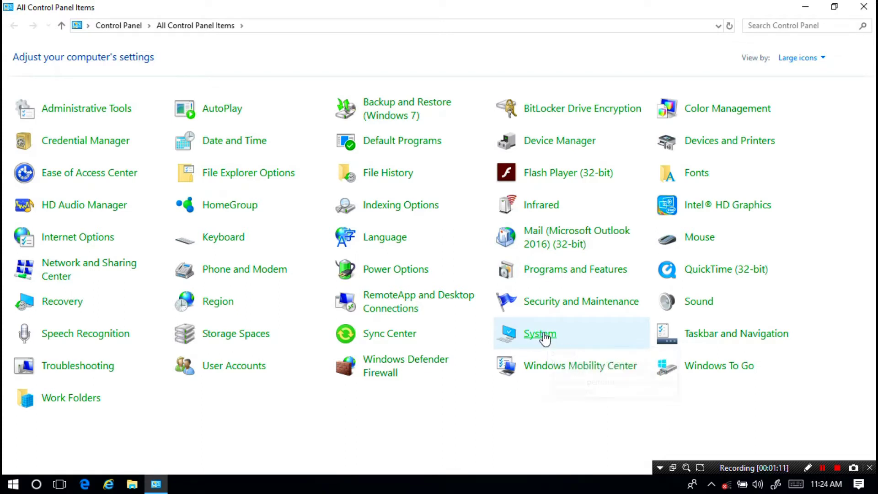
click(544, 334)
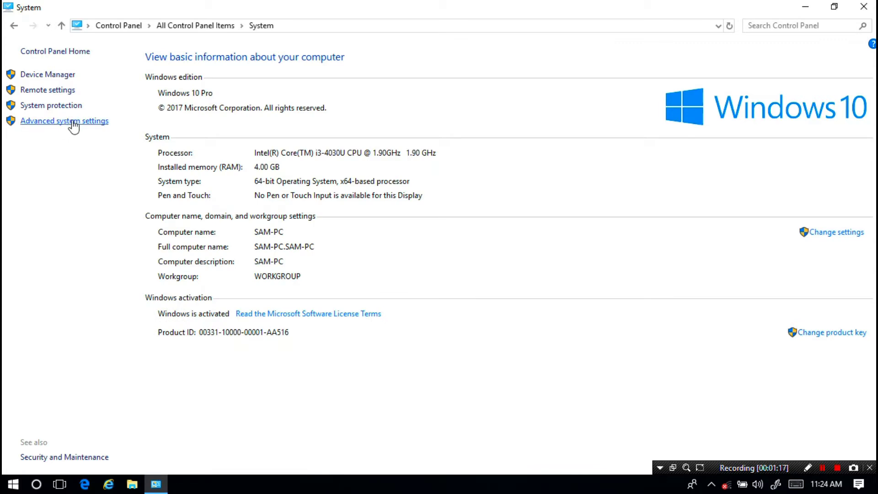
click(73, 122)
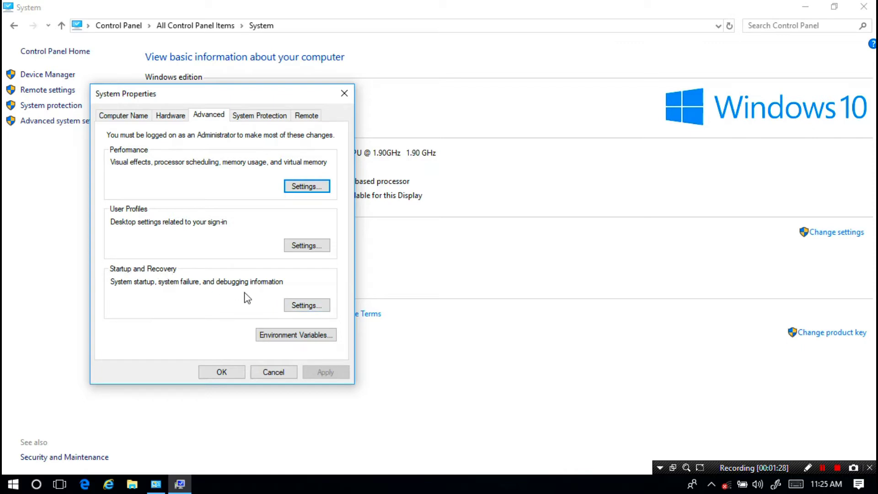
Step: Uncheck Automatically restart in Startup and Recovery, then confirm both dialogs with OK
click(300, 306)
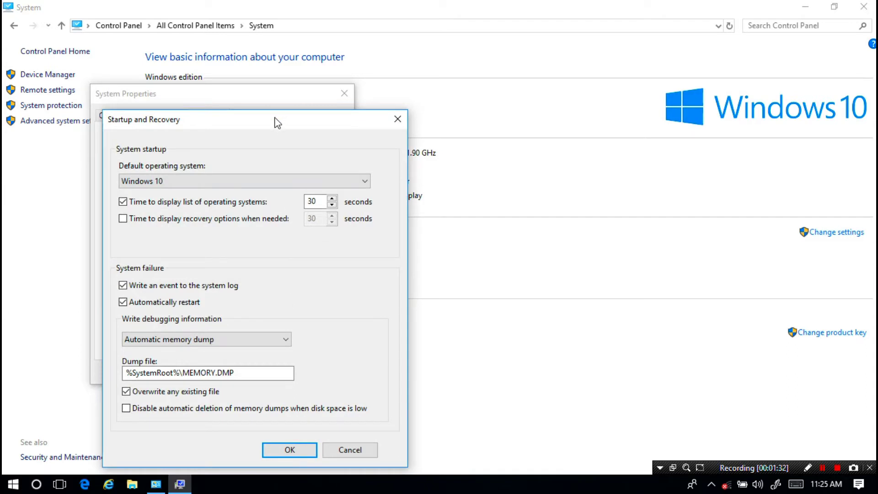
drag(275, 122, 504, 51)
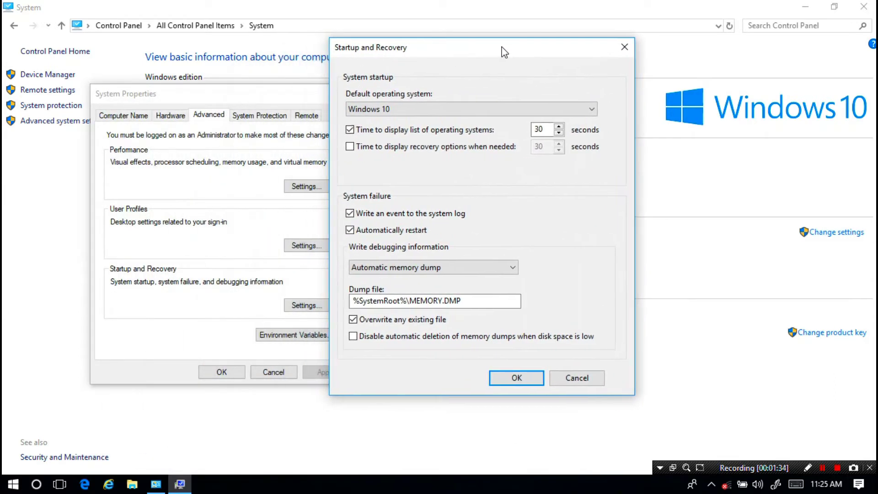
click(350, 232)
click(512, 378)
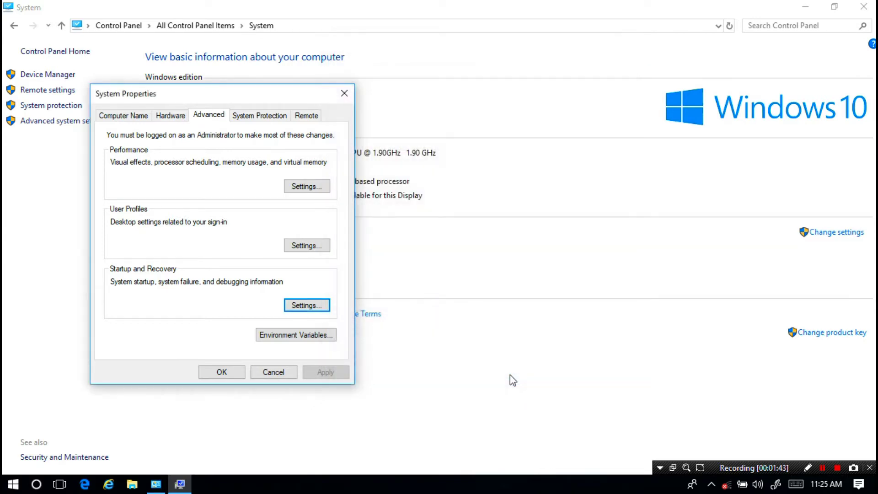
click(232, 377)
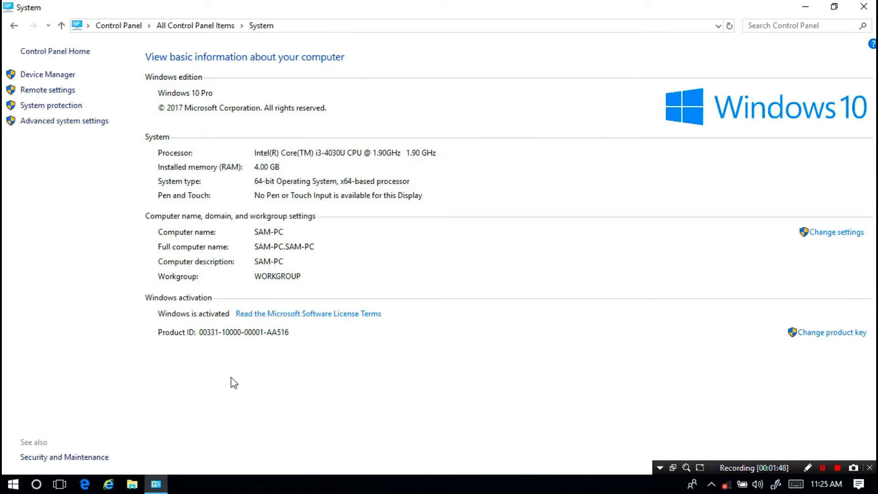
Step: Close the System window and refresh the desktop
click(869, 6)
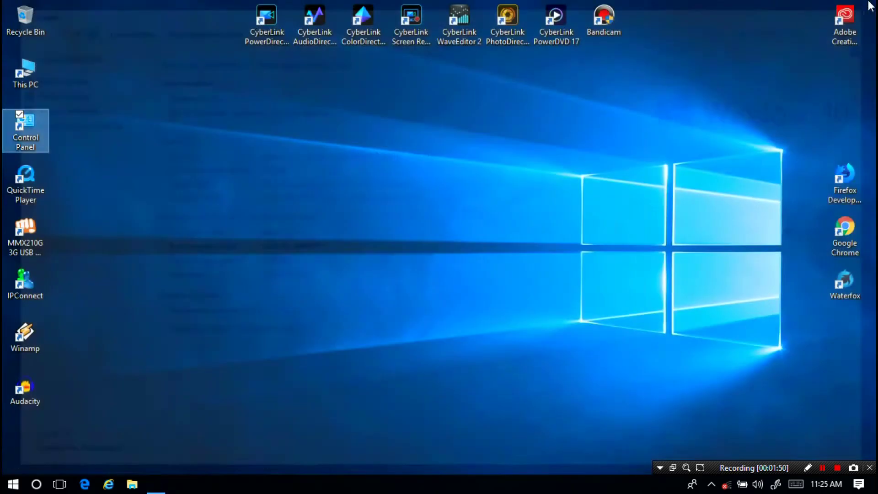
right_click(448, 106)
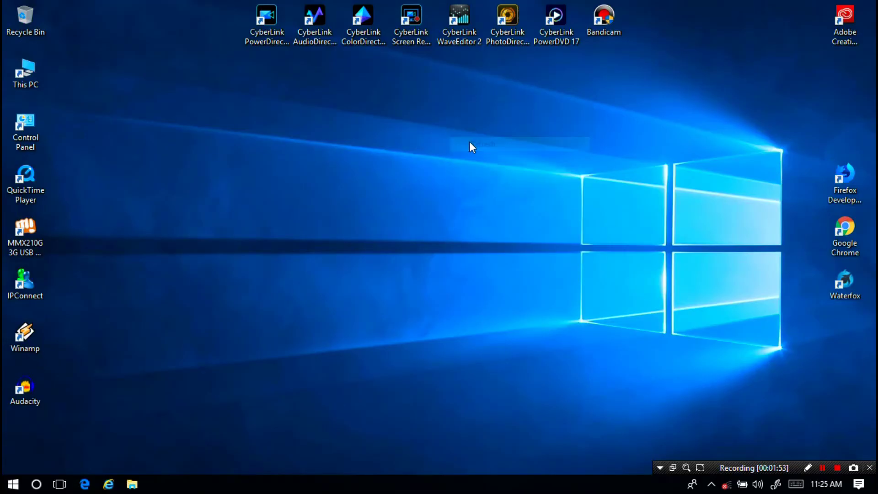
right_click(470, 141)
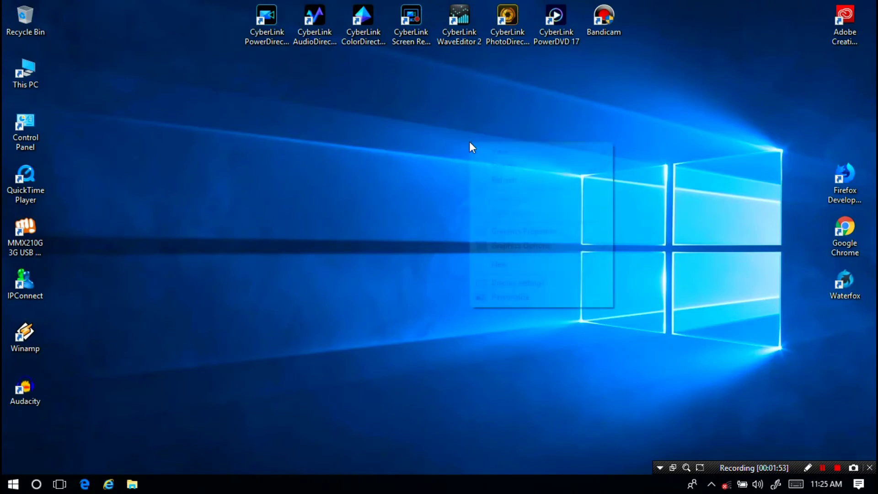
click(487, 179)
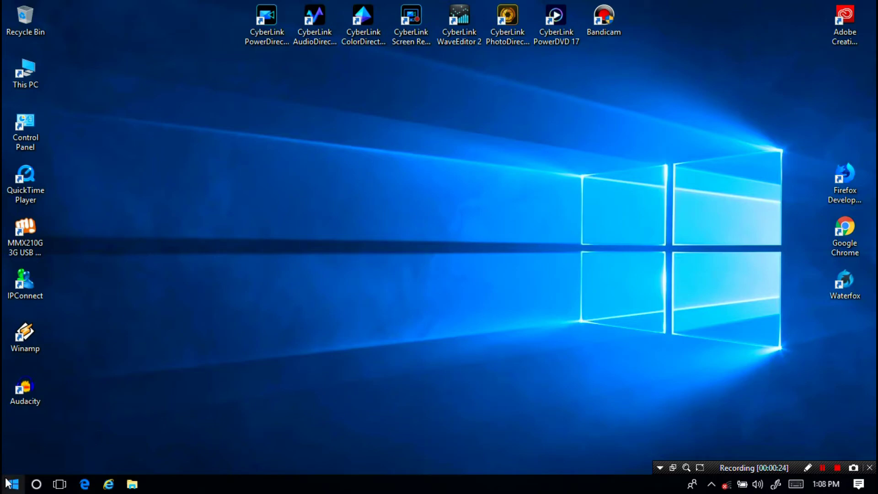
Step: Launch Registry Editor by running regedit from the Start menu's Run prompt
right_click(12, 484)
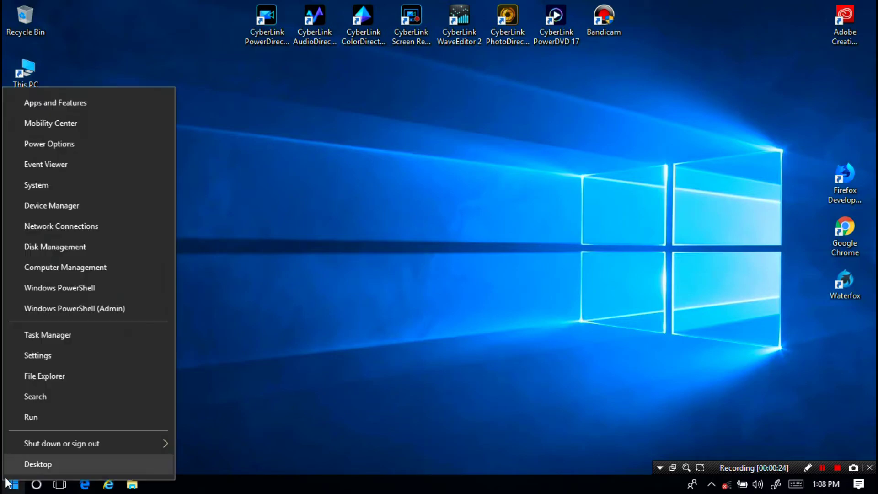
click(26, 423)
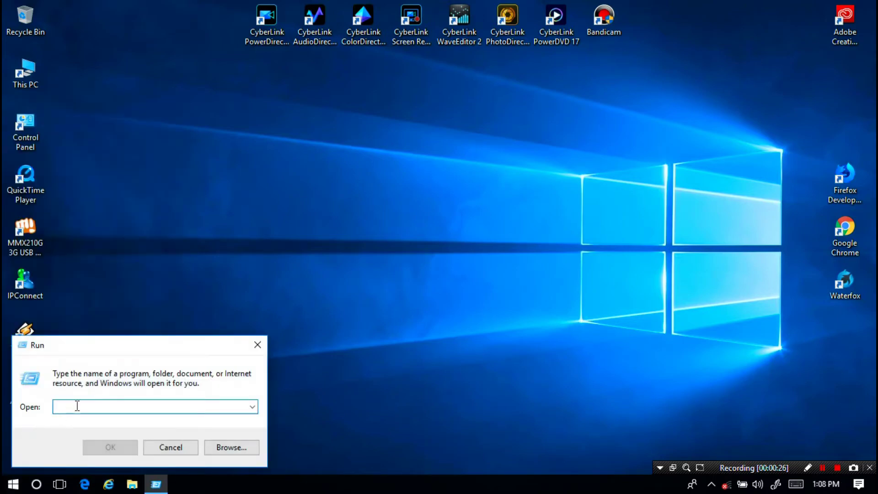
text(regedit)
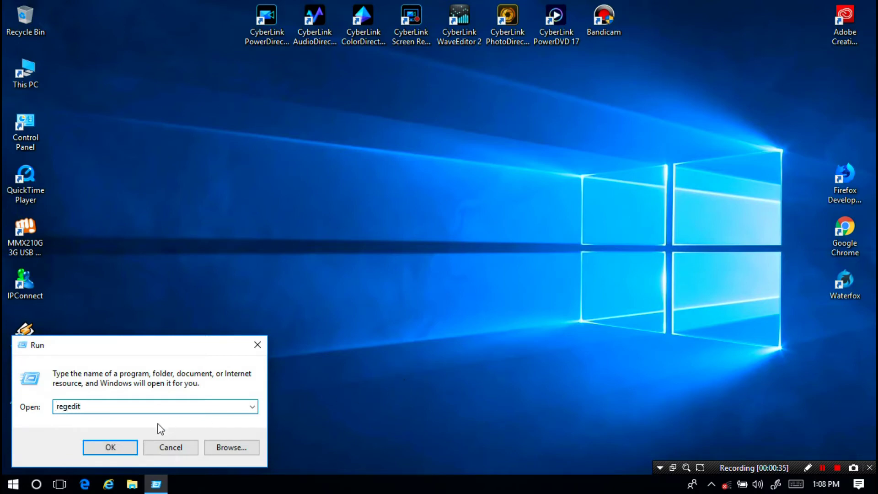
click(124, 444)
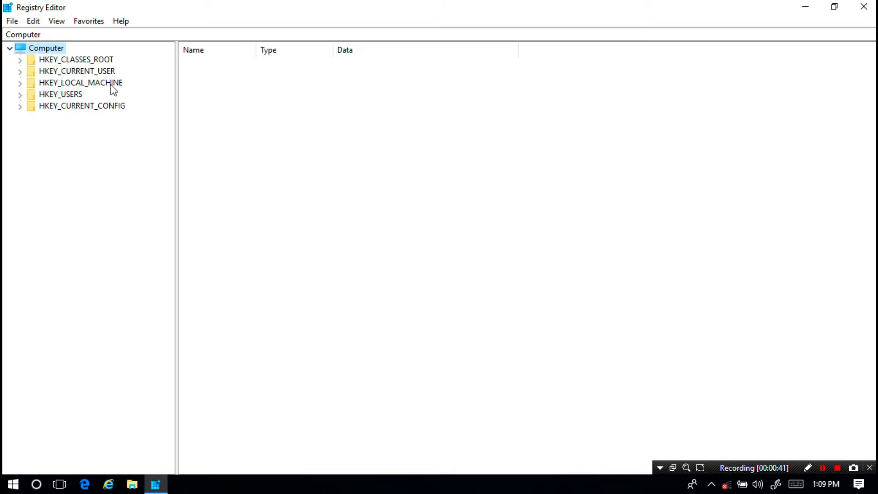
Step: Expand HKEY_LOCAL_MACHINE\SOFTWARE\Policies\Microsoft\Windows in the registry tree
click(20, 83)
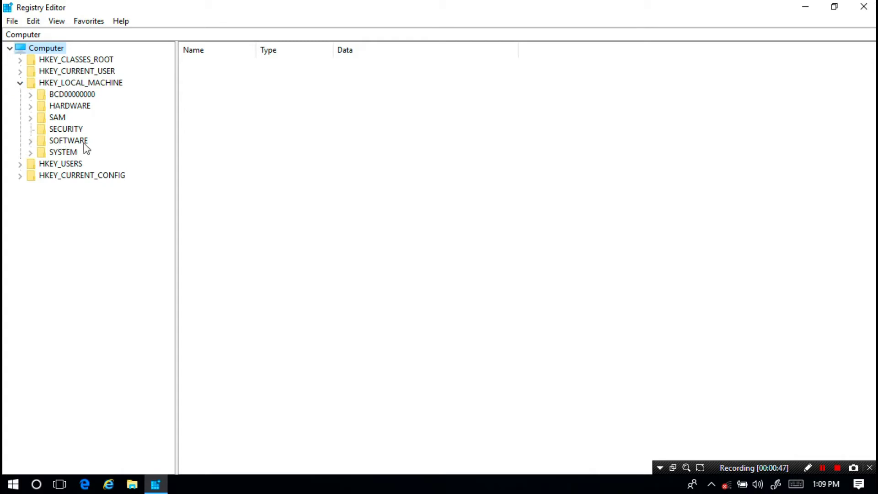
click(30, 142)
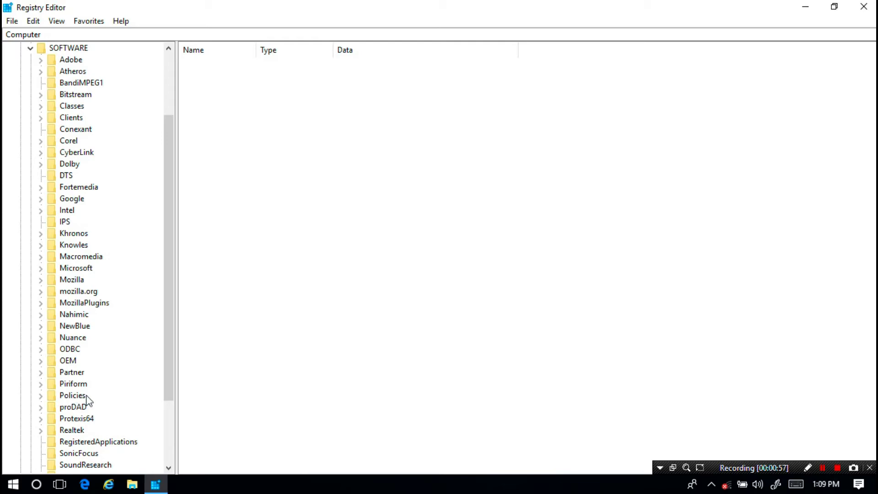
click(41, 396)
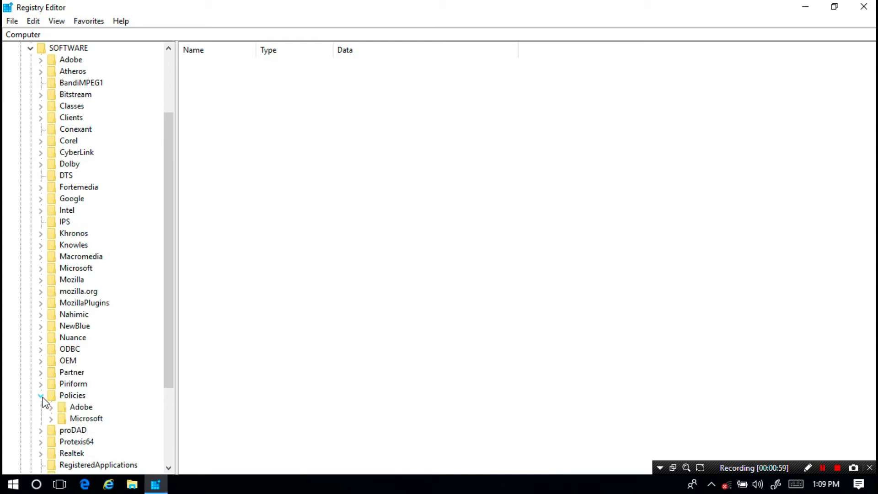
click(51, 419)
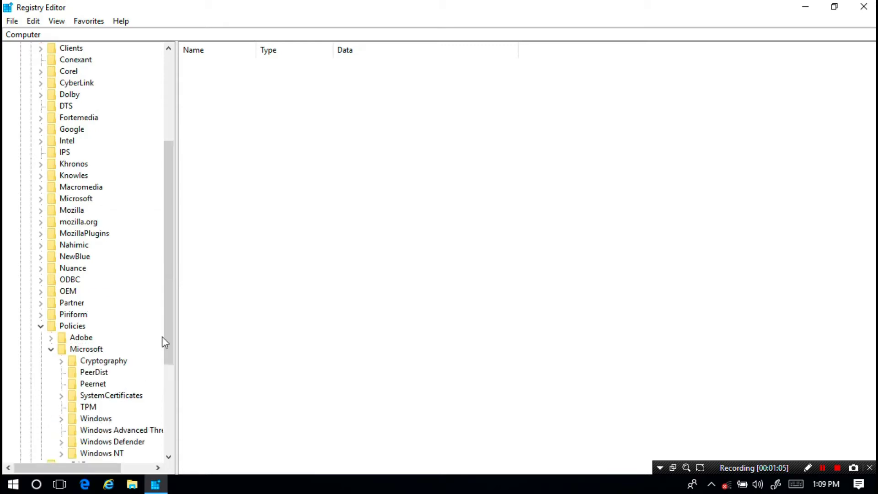
drag(168, 315, 167, 376)
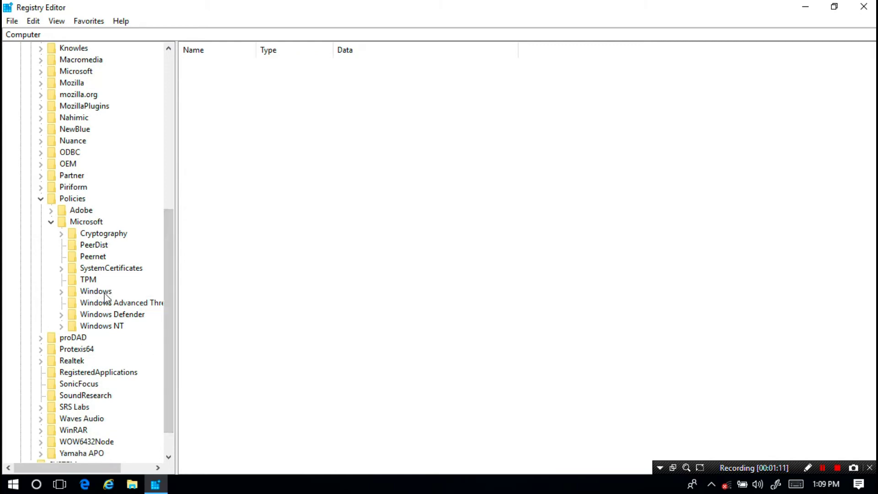
click(62, 292)
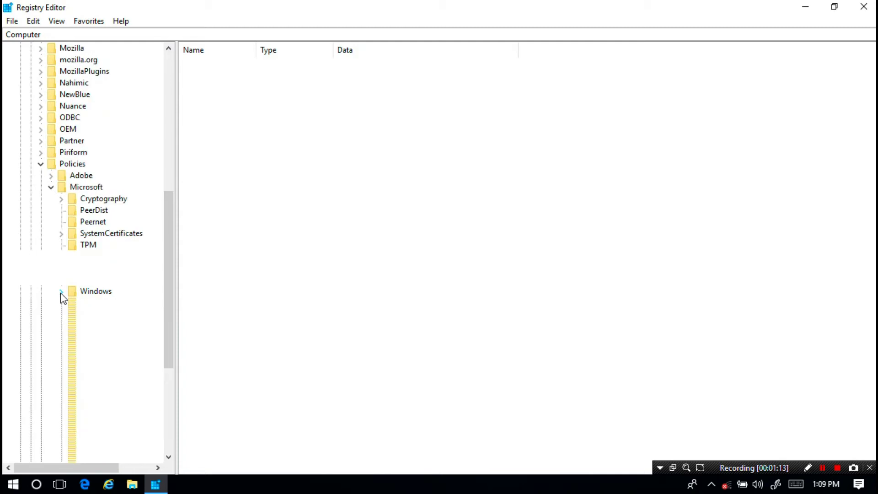
drag(169, 218, 170, 268)
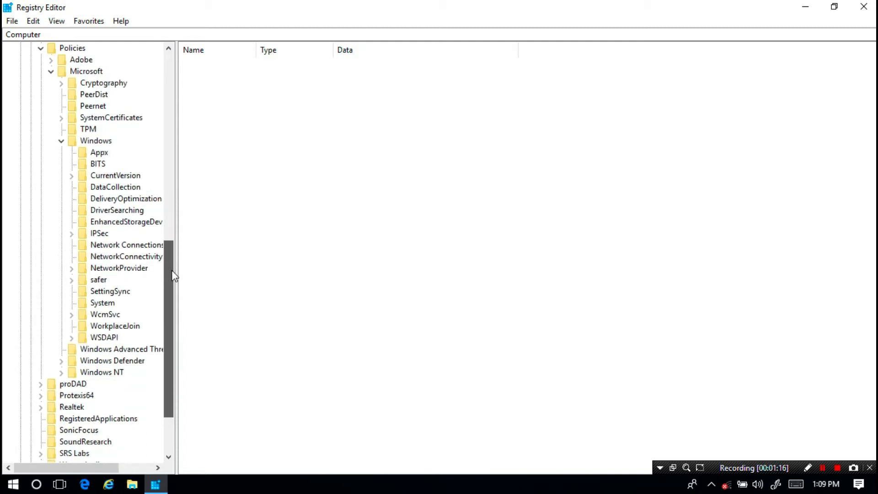
Step: Add a new key named WindowsUpdates under the Windows key
click(91, 143)
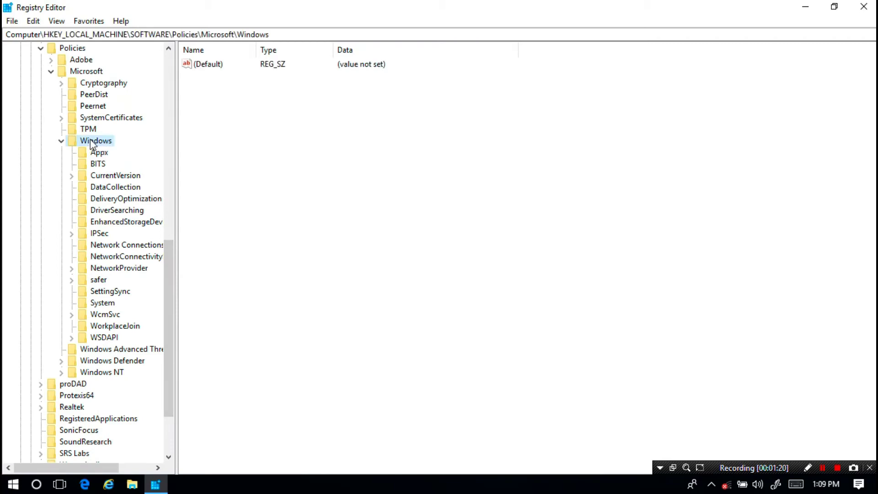
right_click(92, 144)
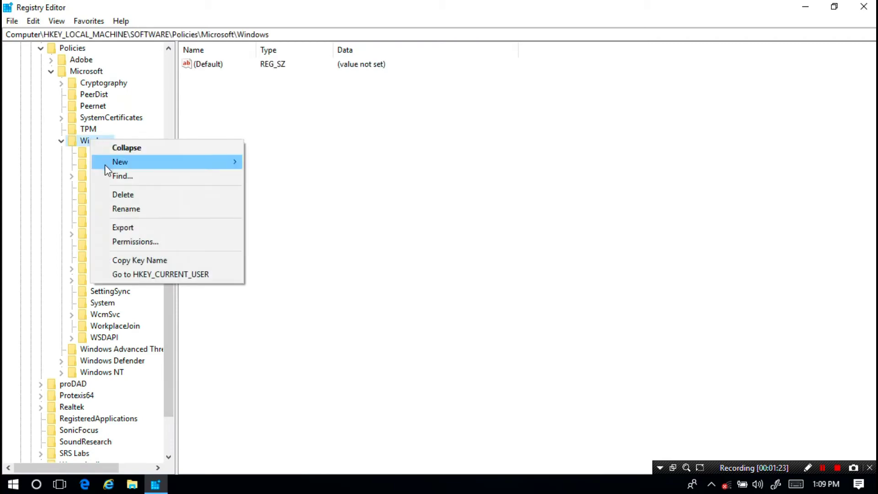
mouse_move(131, 163)
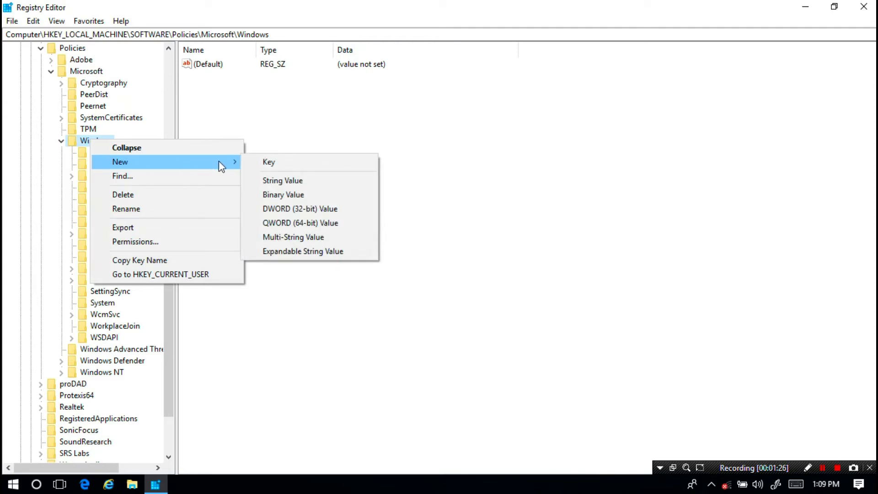
click(259, 163)
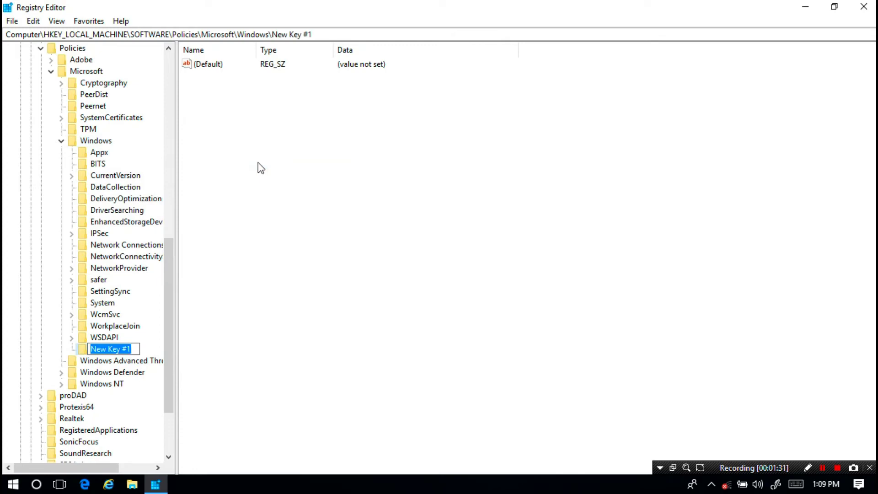
key(BackSpace)
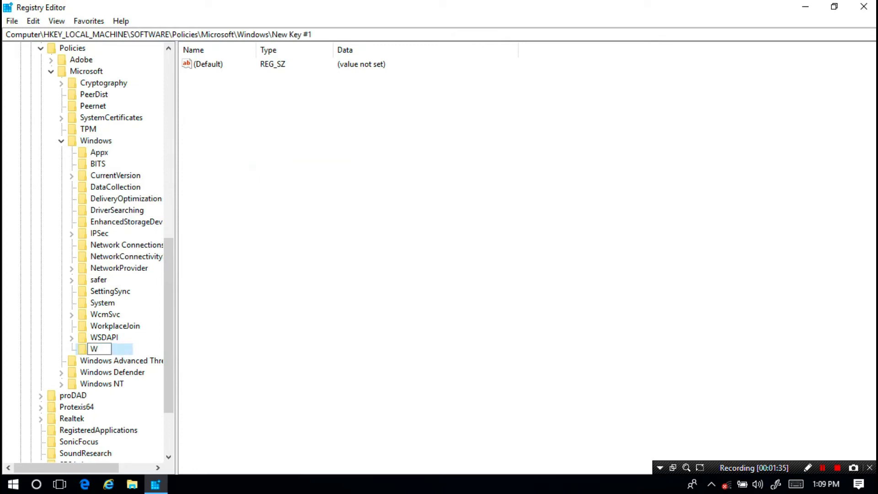
text(Windows)
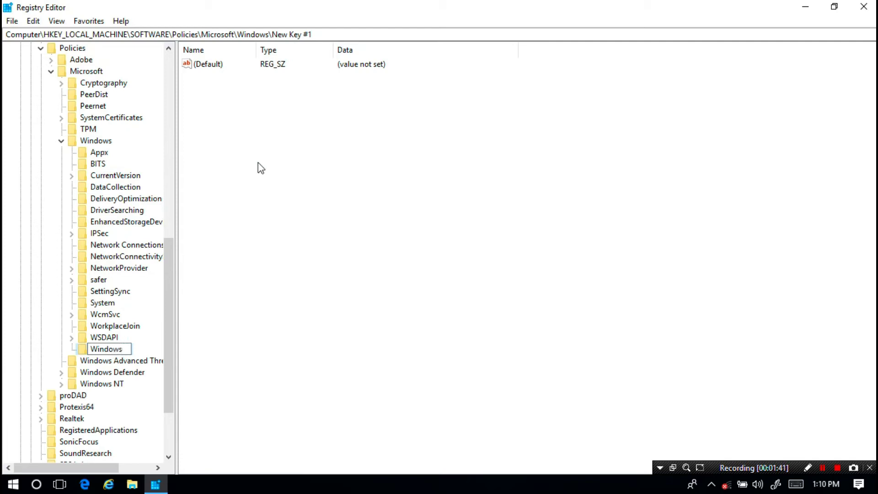
text(Updates)
key(shift+Left)
key(shift+Left)
key(shift+Left)
key(shift+Left)
key(shift+Left)
key(shift+Left)
key(shift+Left)
key(shift+Left)
key(shift+Left)
key(shift+Left)
key(shift+Left)
key(shift+Left)
key(shift+Left)
key(shift+Left)
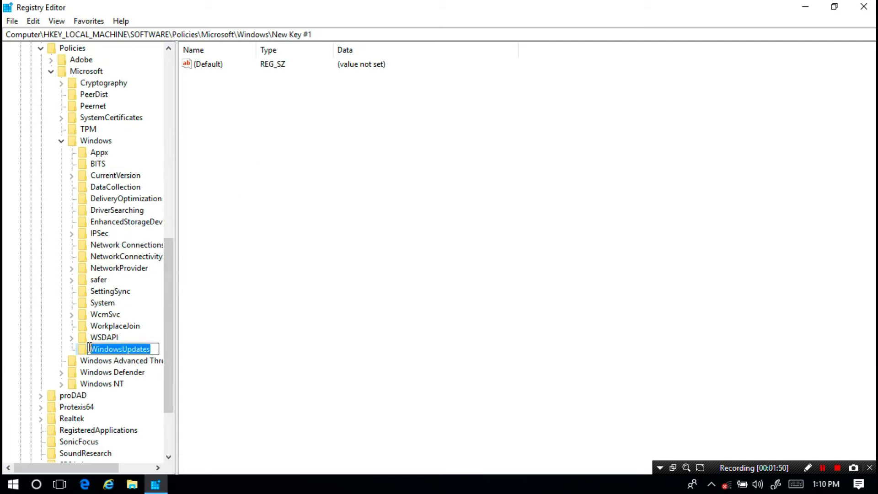
key(shift+Right)
key(shift+Right)
key(shift+Right)
key(shift+Right)
key(shift+Right)
key(shift+Right)
key(shift+Right)
key(shift+Right)
key(shift+Right)
key(shift+Right)
key(shift+Right)
key(shift+Right)
key(shift+Right)
drag(149, 349, 90, 348)
click(230, 357)
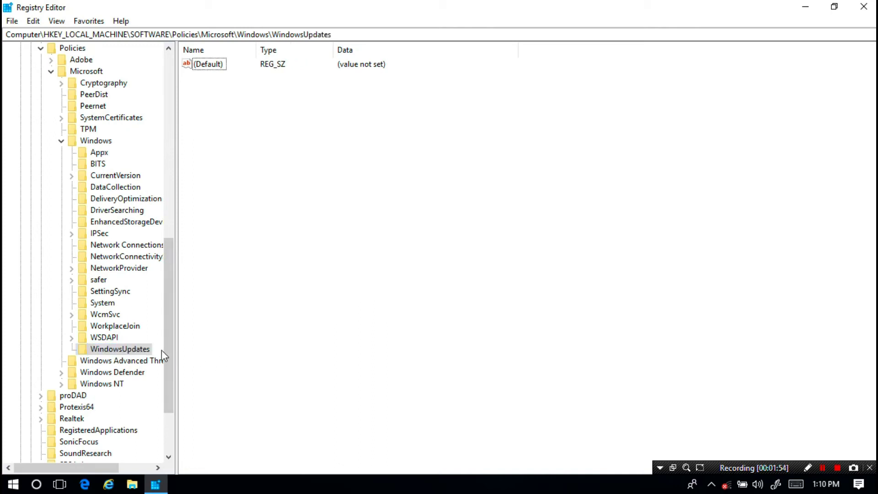
click(133, 351)
Step: Add a new key named AU inside WindowsUpdates
right_click(136, 353)
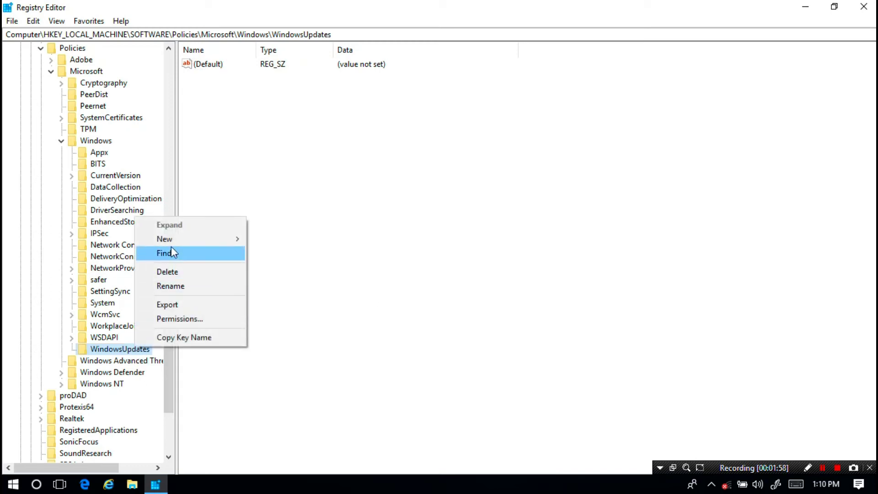
mouse_move(243, 240)
click(270, 240)
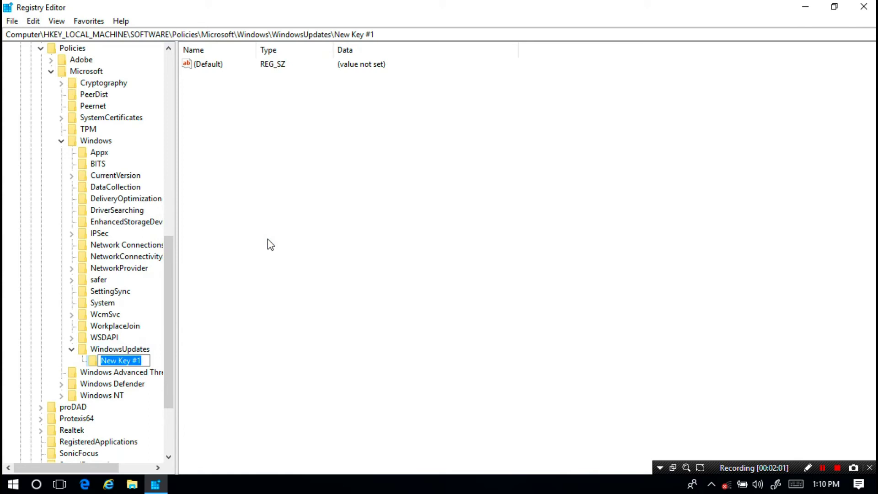
key(BackSpace)
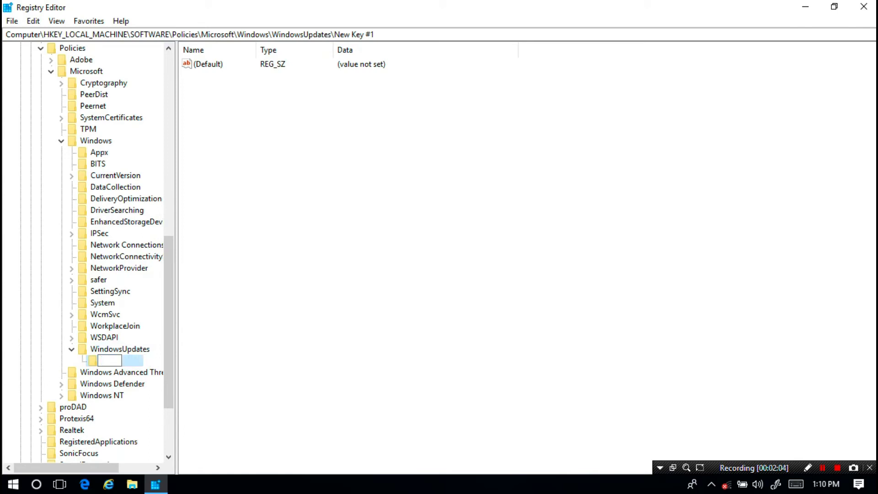
text(AU)
drag(117, 361, 98, 361)
key(Return)
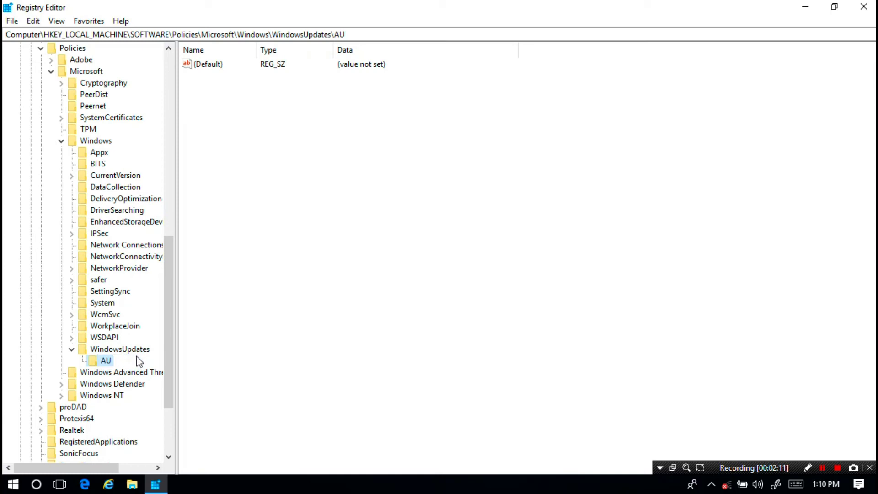
right_click(105, 361)
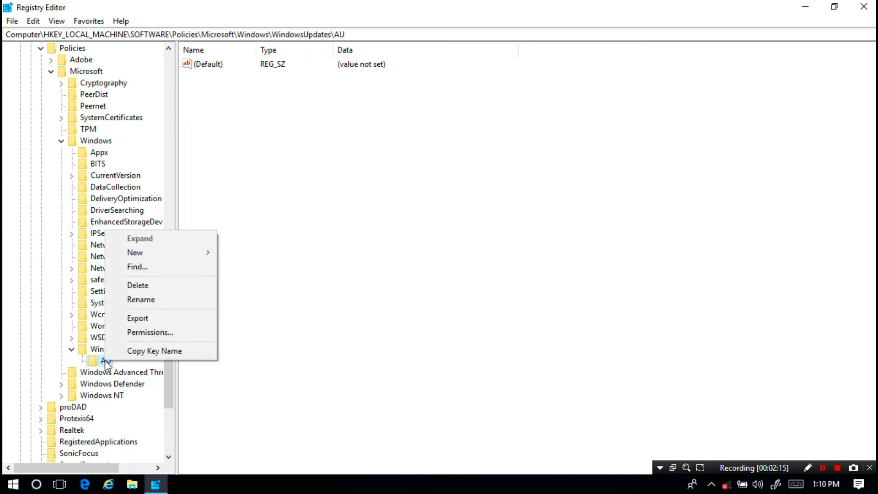
Step: Create a DWORD (32-bit) value named NoAutoRebootWithLoggedOnUser in AU
mouse_move(148, 253)
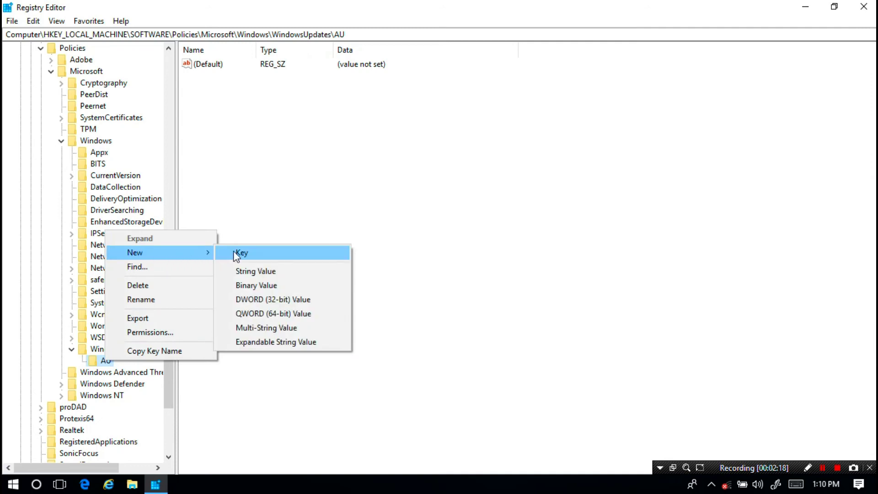
click(249, 298)
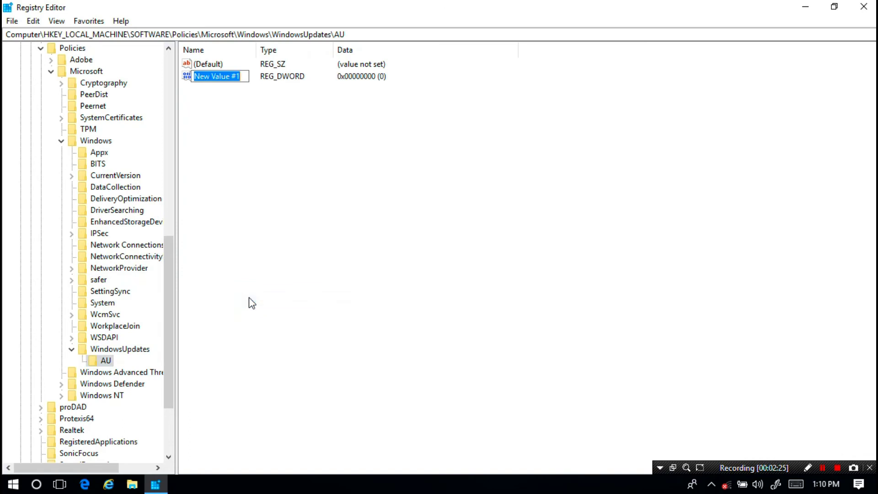
text(No)
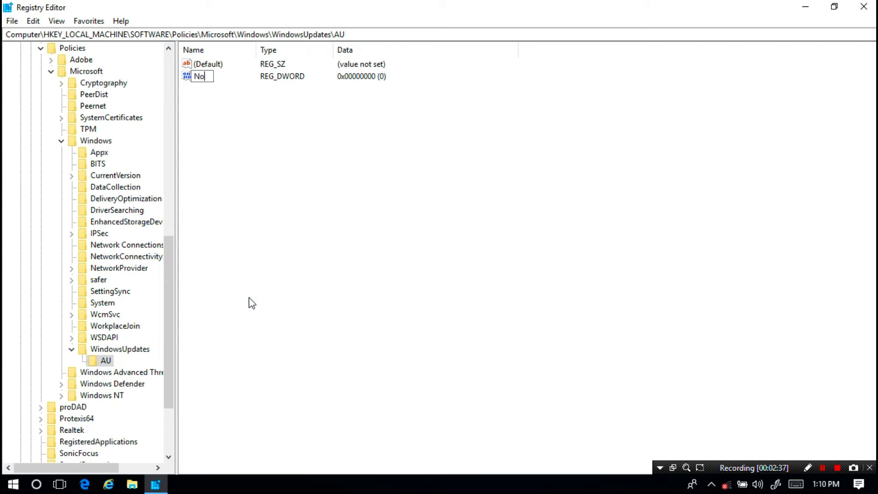
text(AutoRebootWit)
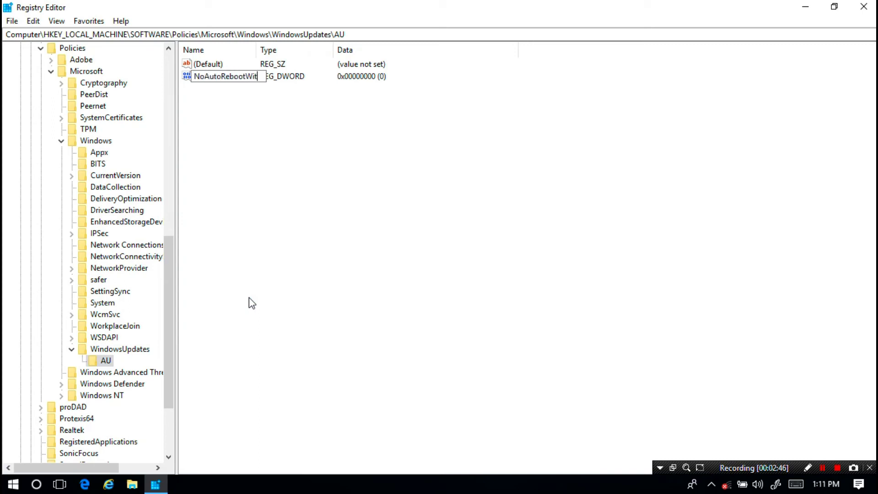
text(hLoggedOn)
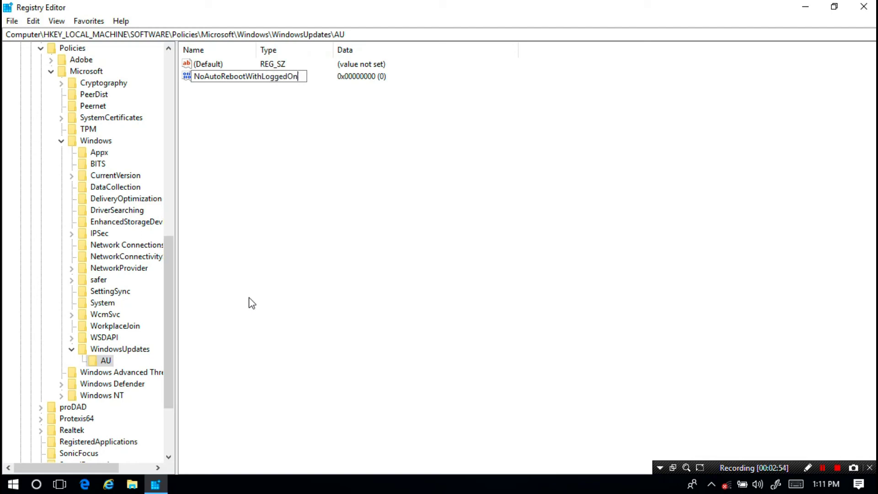
text(User)
key(Return)
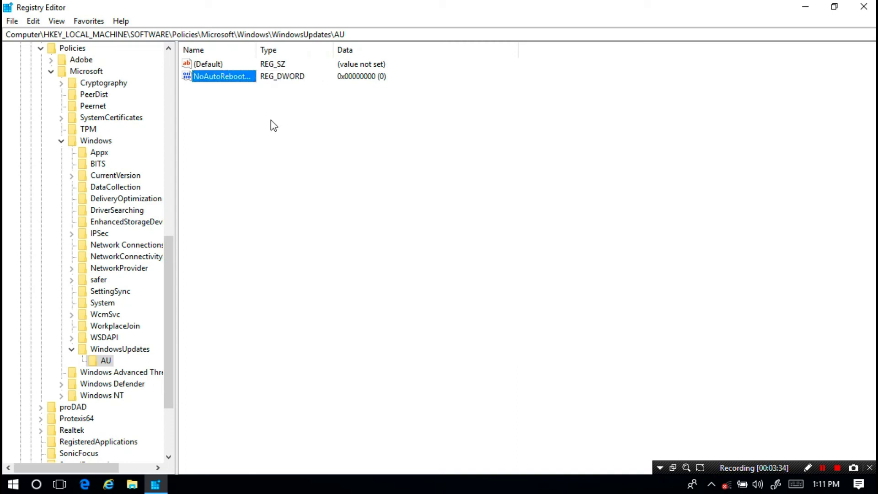
click(270, 119)
right_click(243, 79)
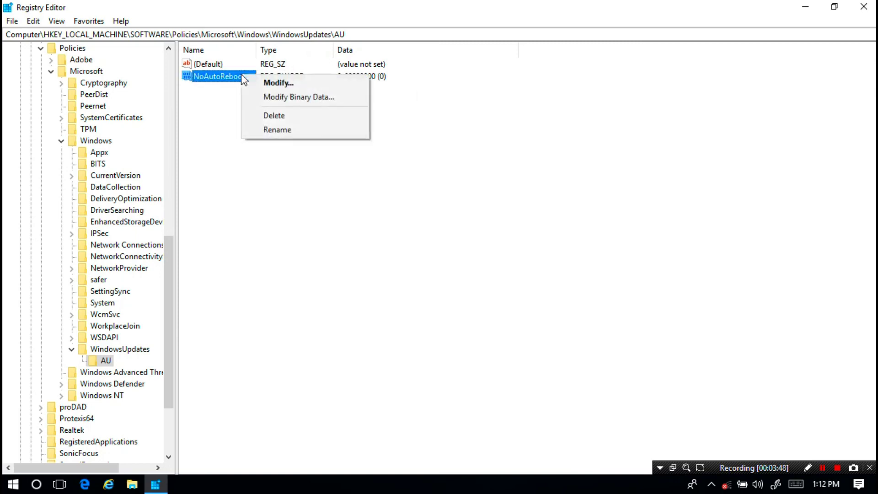
Step: Change NoAutoRebootWithLoggedOnUser's value data from 0 to 1
click(270, 85)
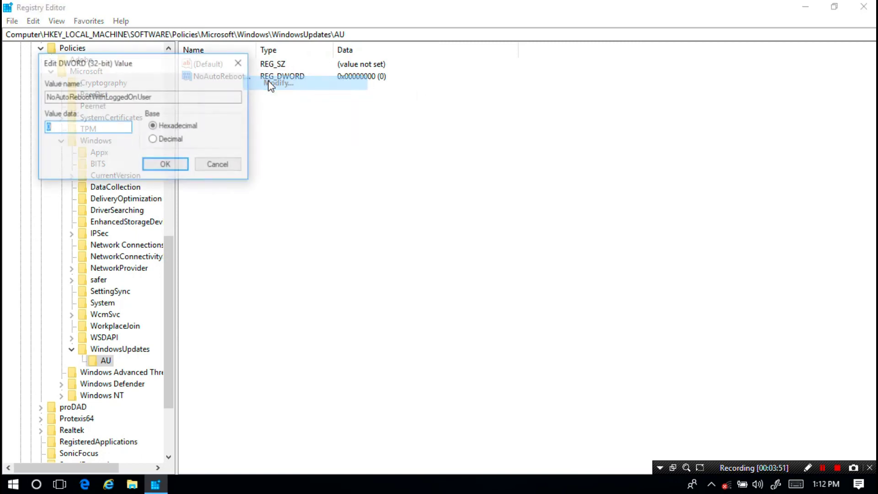
click(85, 128)
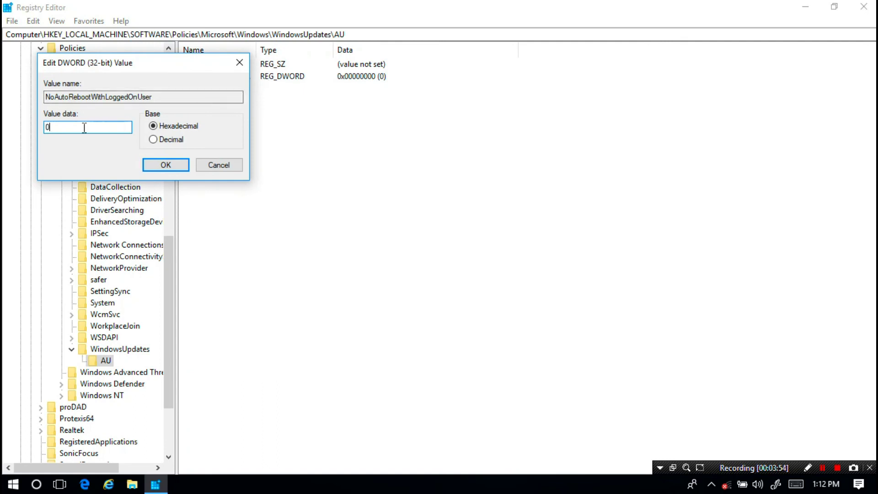
key(BackSpace)
text(1)
click(167, 166)
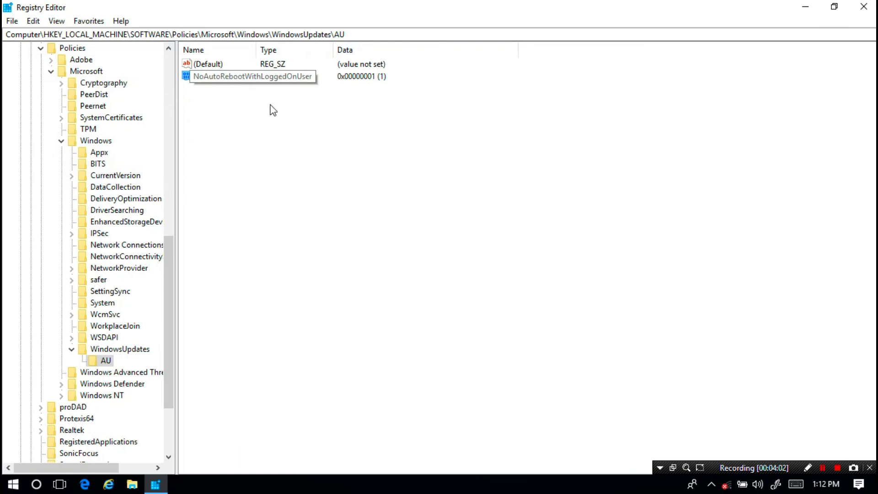
click(270, 134)
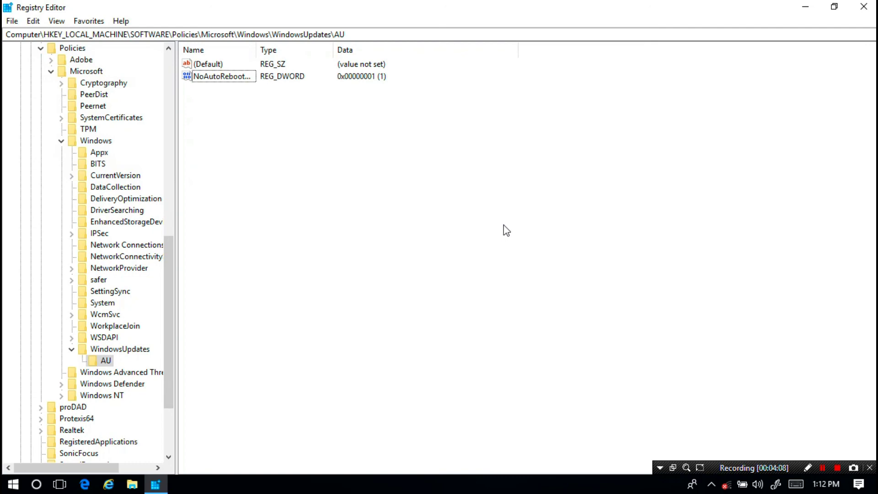
Step: Close Registry Editor and refresh the desktop twice
click(866, 6)
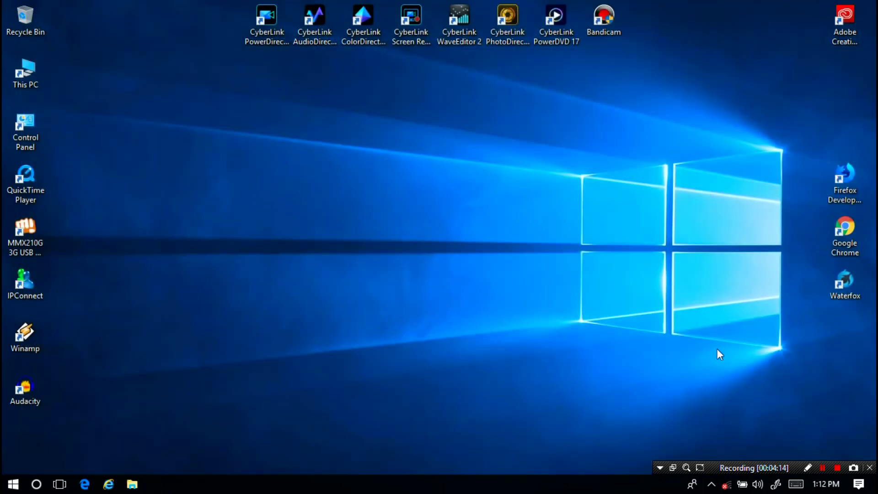
right_click(438, 216)
click(460, 252)
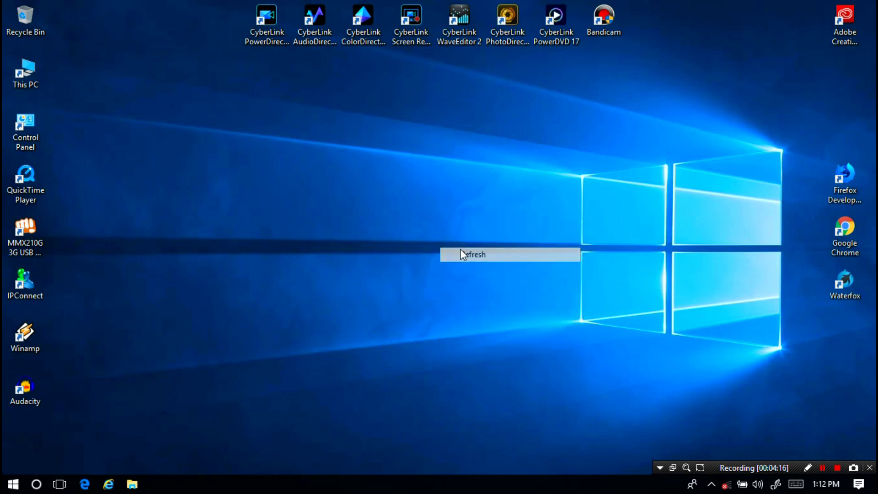
right_click(406, 195)
click(418, 231)
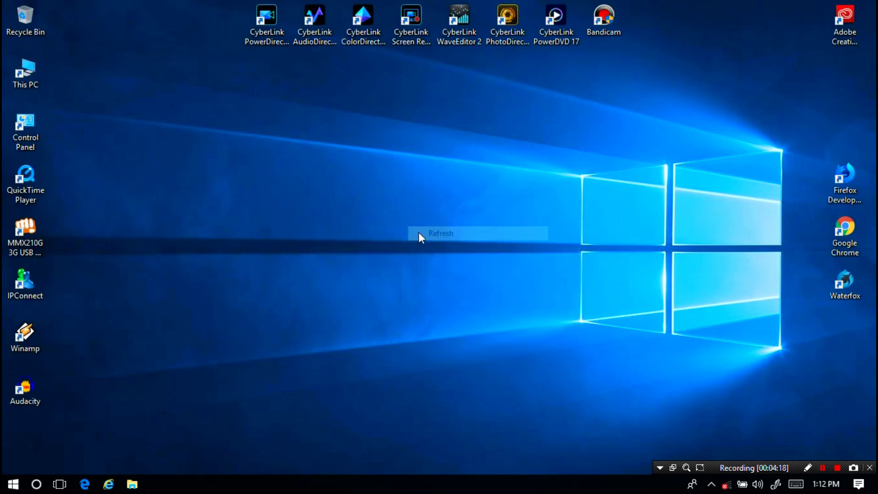